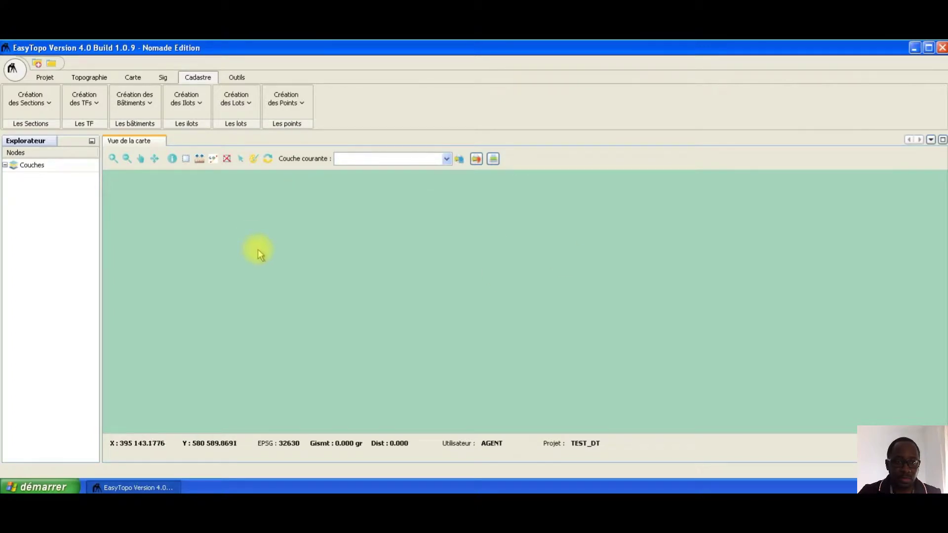
Start creating an îlot from its vertices with the Créer un ilot par les sommets command
click(197, 78)
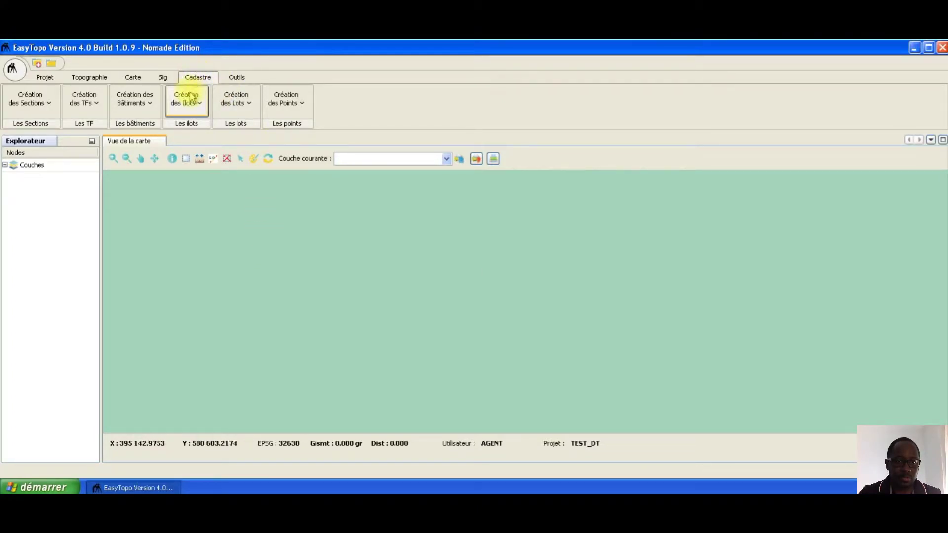
click(199, 114)
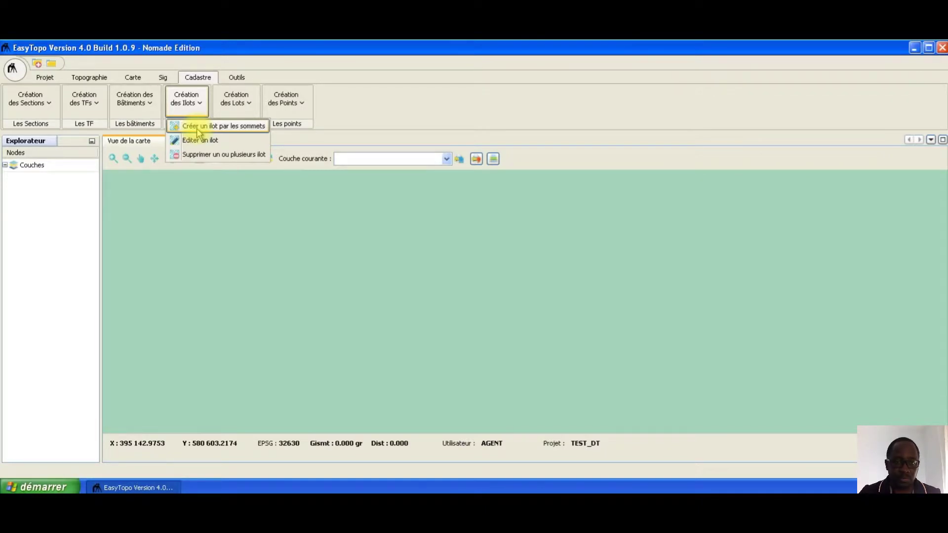
click(198, 129)
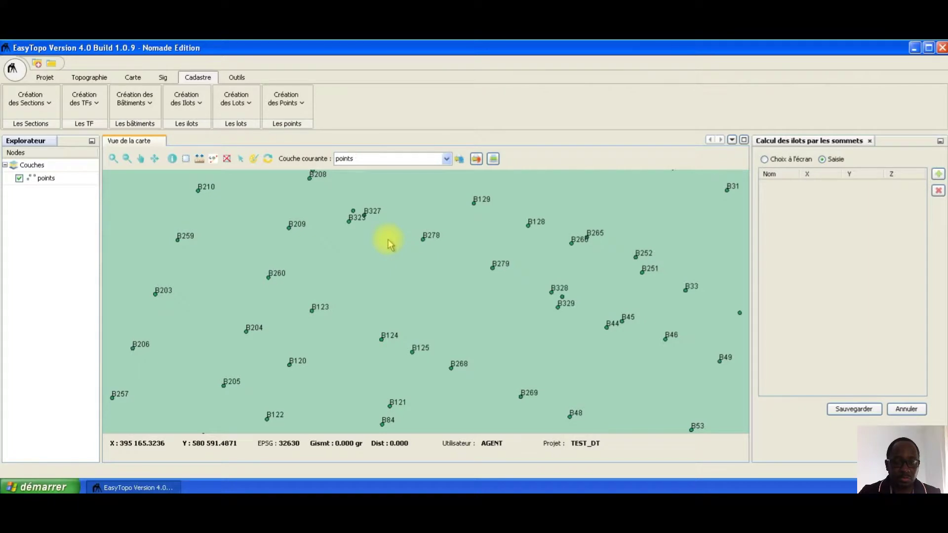
scroll(387, 242, down, 2)
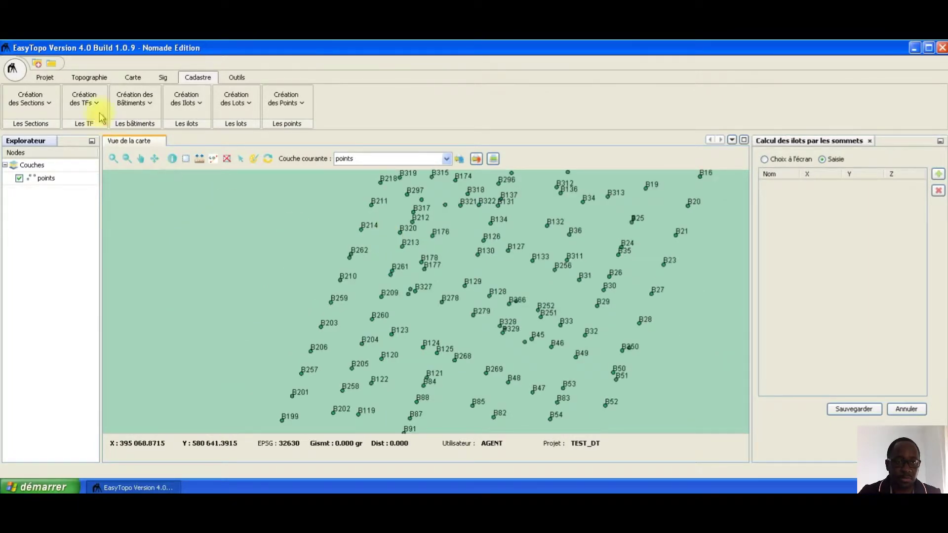
Add the cadastral îlot and lot layers to the map
click(133, 78)
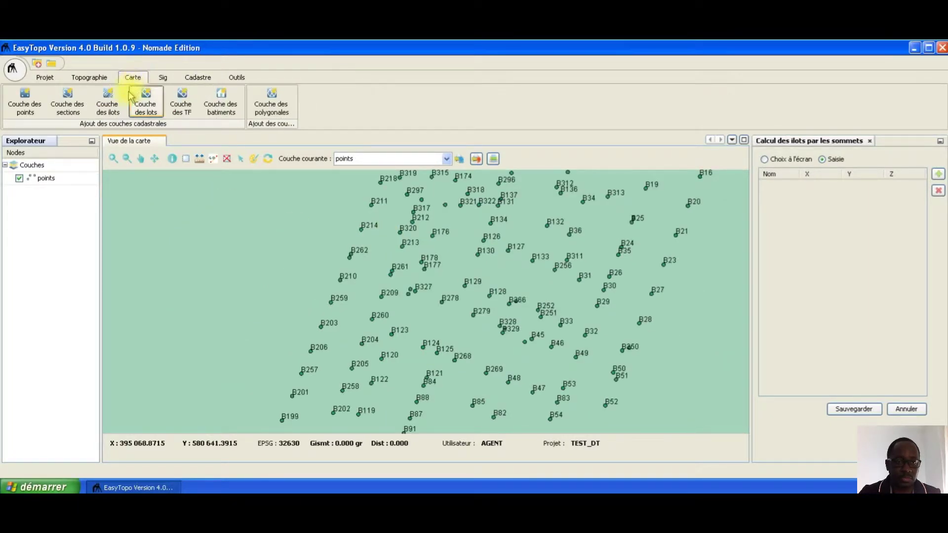
click(96, 109)
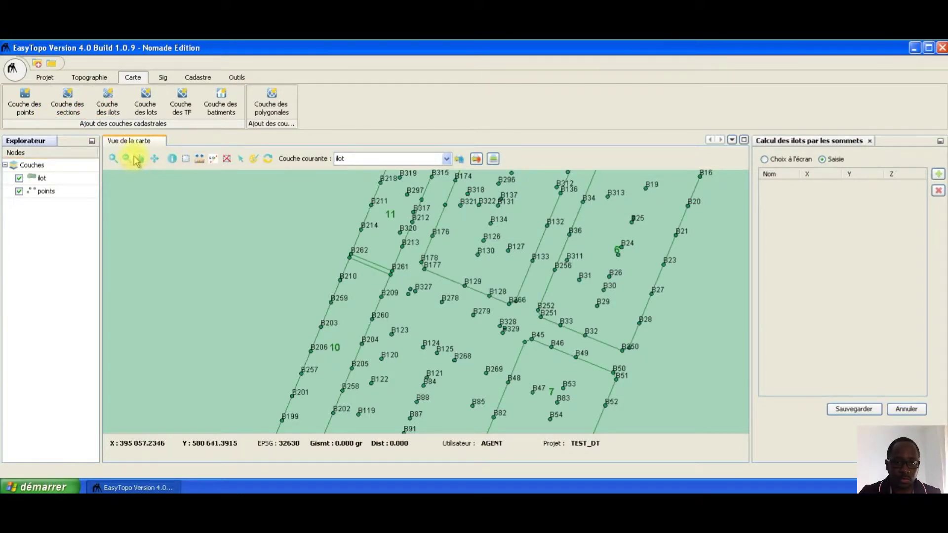
click(146, 99)
click(140, 158)
drag(382, 354, 329, 267)
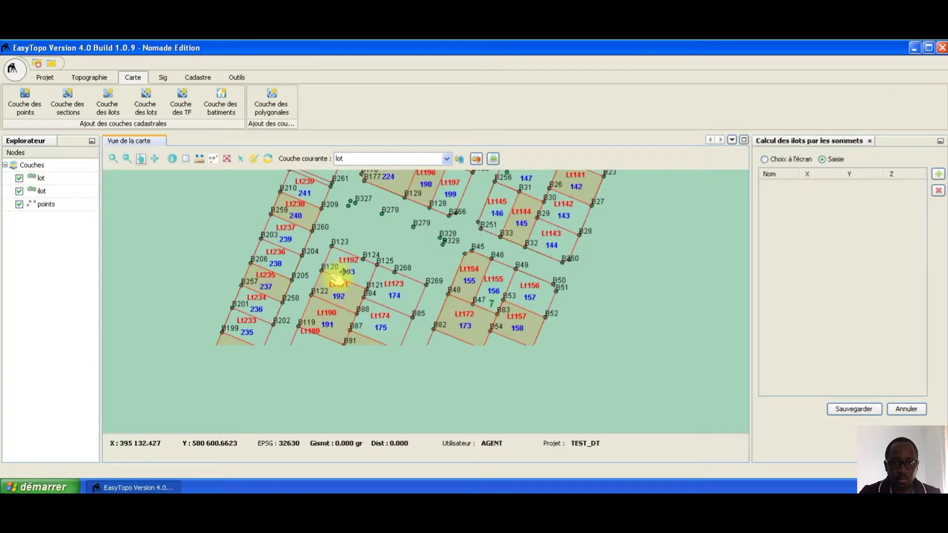
scroll(339, 279, down, 1)
scroll(365, 271, down, 1)
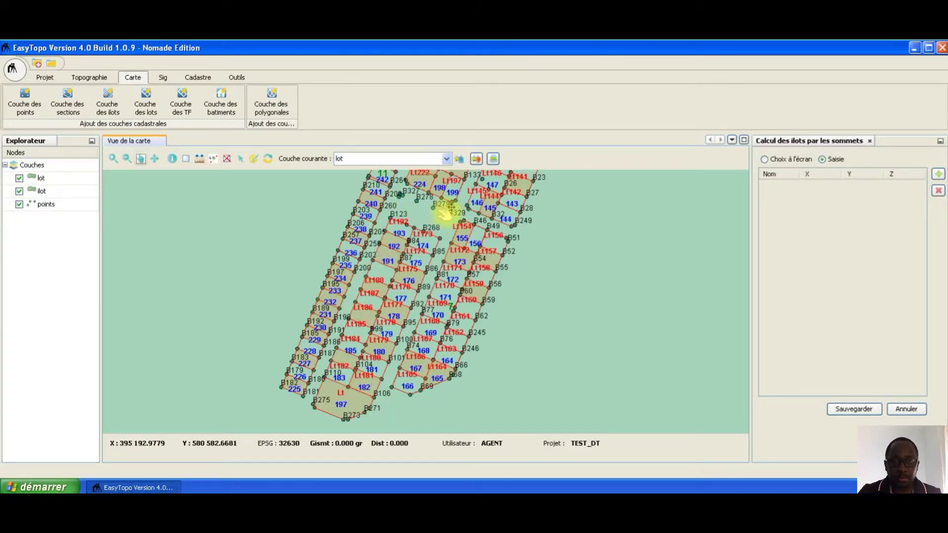
Set the current layer to points and choose on-screen picking (Choix à l'écran) for the îlot's vertices
click(444, 159)
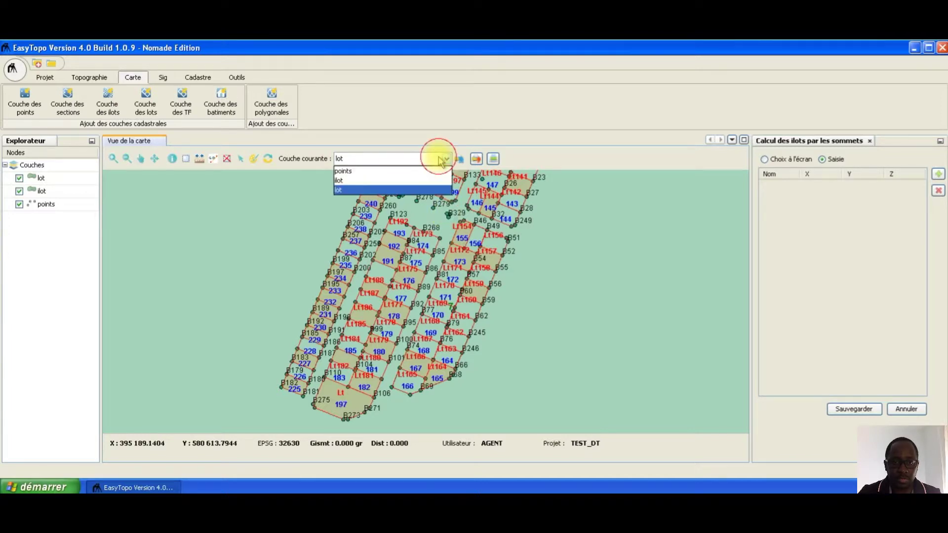
click(357, 172)
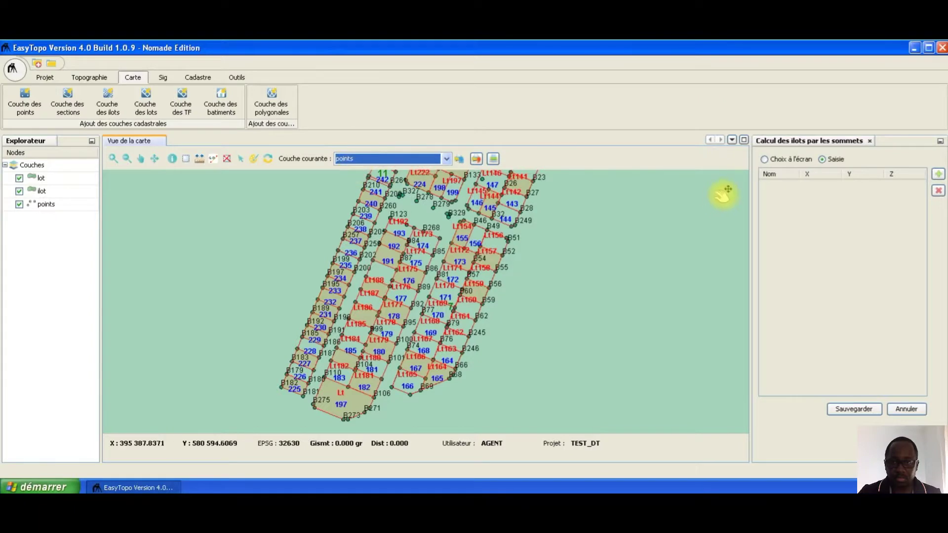
click(786, 161)
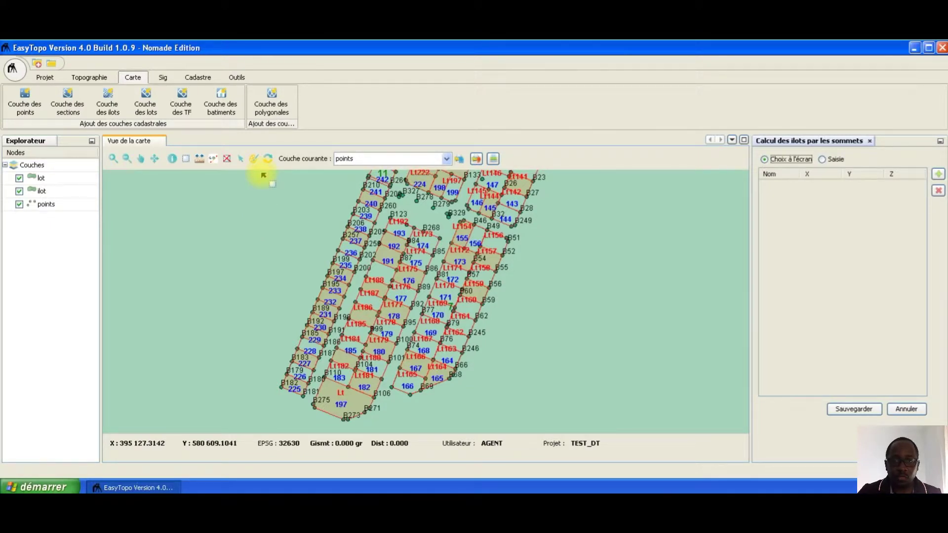
Pick points B327, B278, B279, B328, B329 and B269 in order as the îlot's first vertices
click(114, 159)
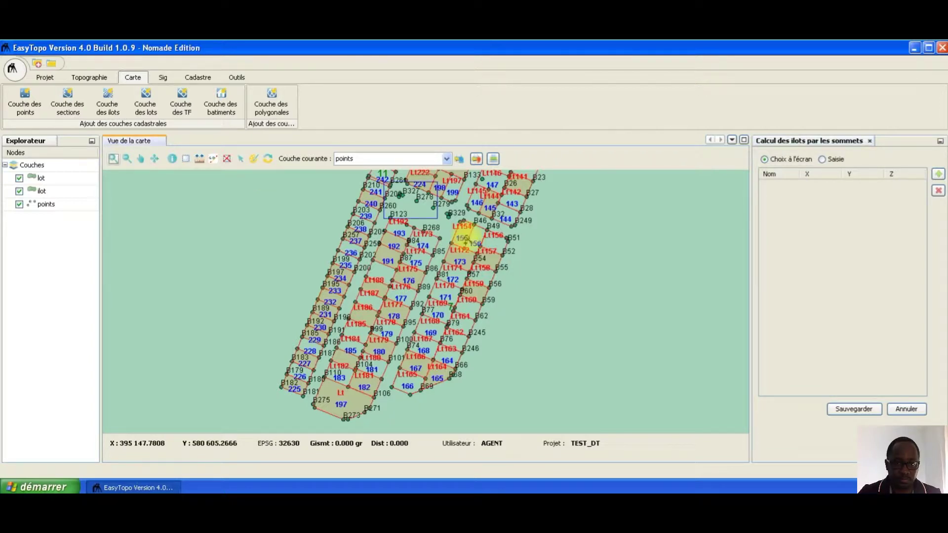
click(464, 242)
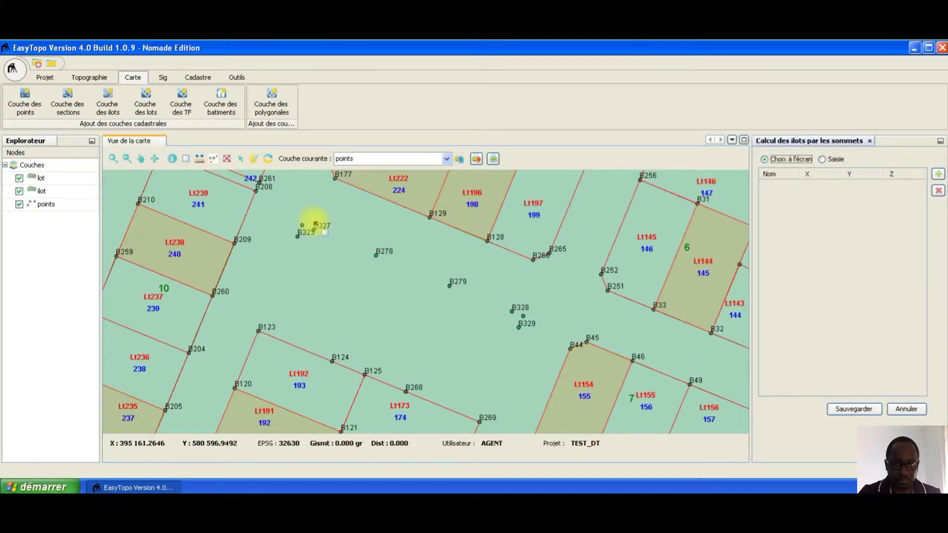
click(315, 226)
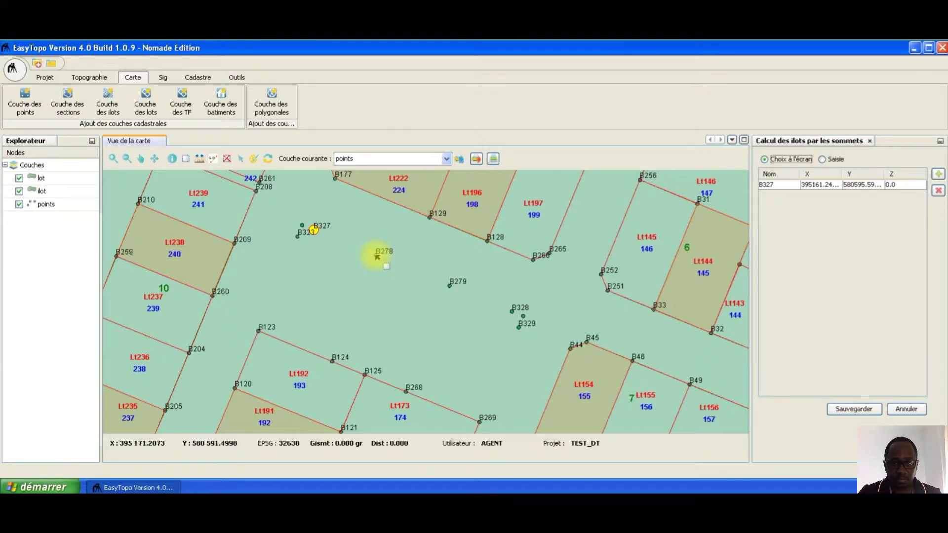
click(376, 255)
click(449, 286)
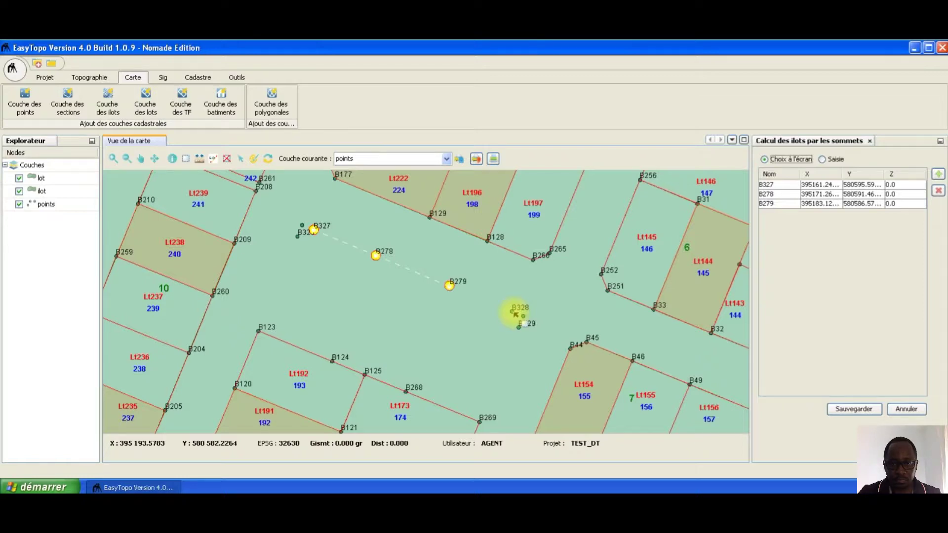
click(512, 312)
click(518, 326)
click(479, 421)
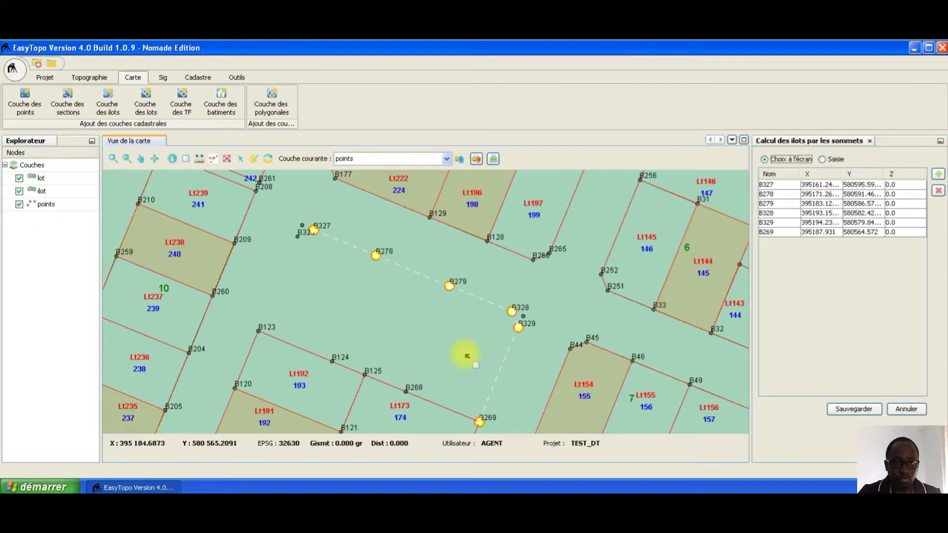
Extend the îlot outline along the outer edge of lots Lt173 to Lt180 through B85, B86, B89, B92, B95, B100 and B101
scroll(543, 326, down, 3)
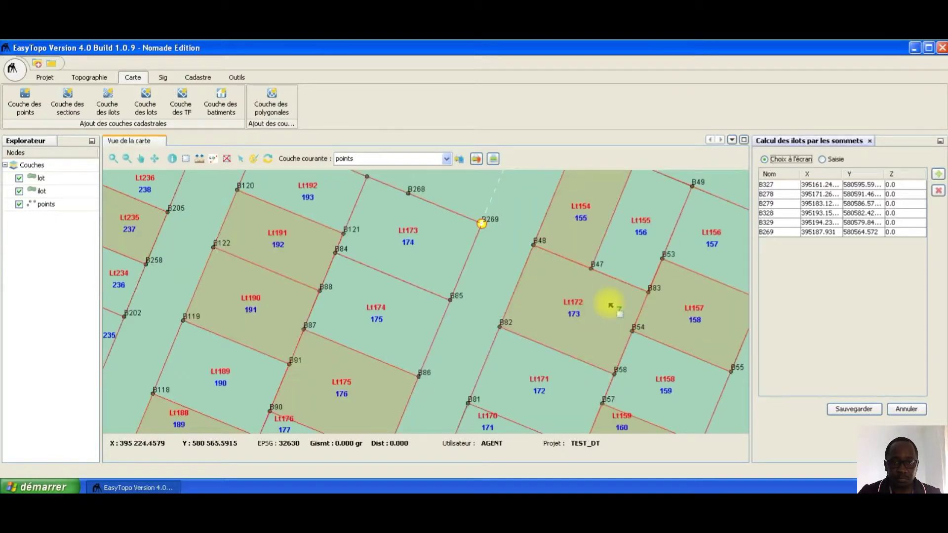
click(611, 305)
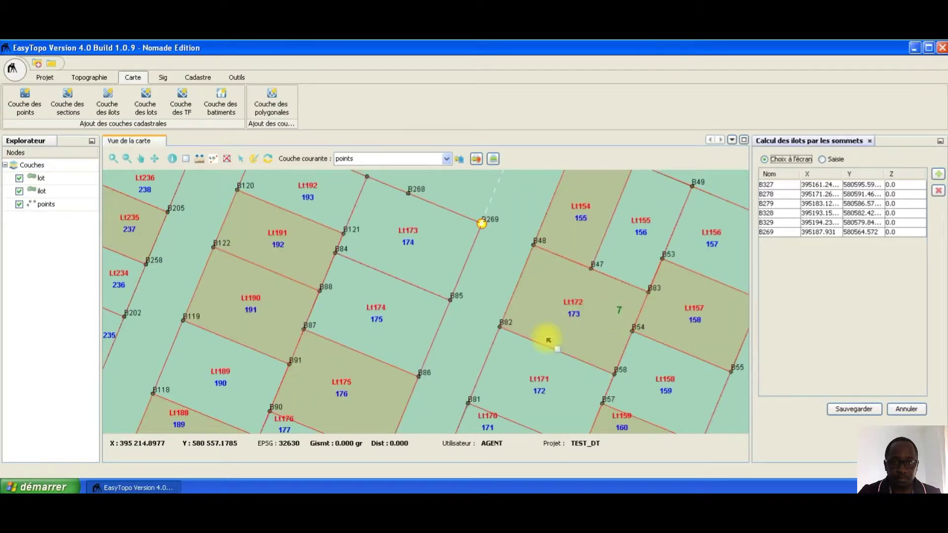
click(450, 296)
click(418, 374)
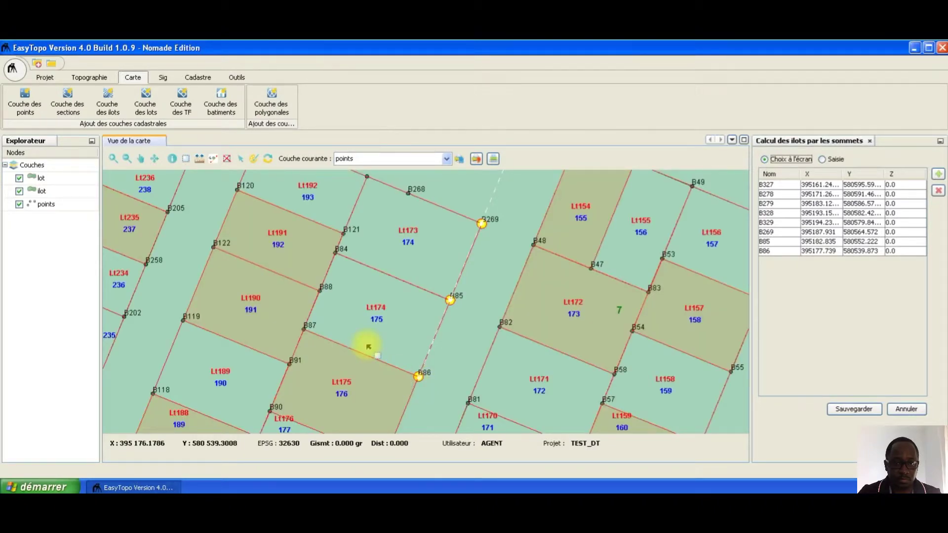
click(127, 158)
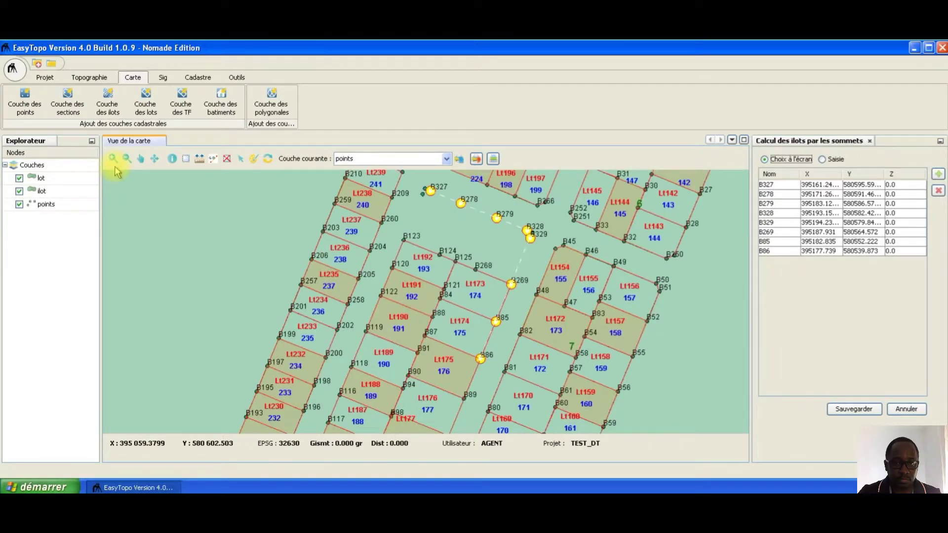
drag(456, 420, 437, 272)
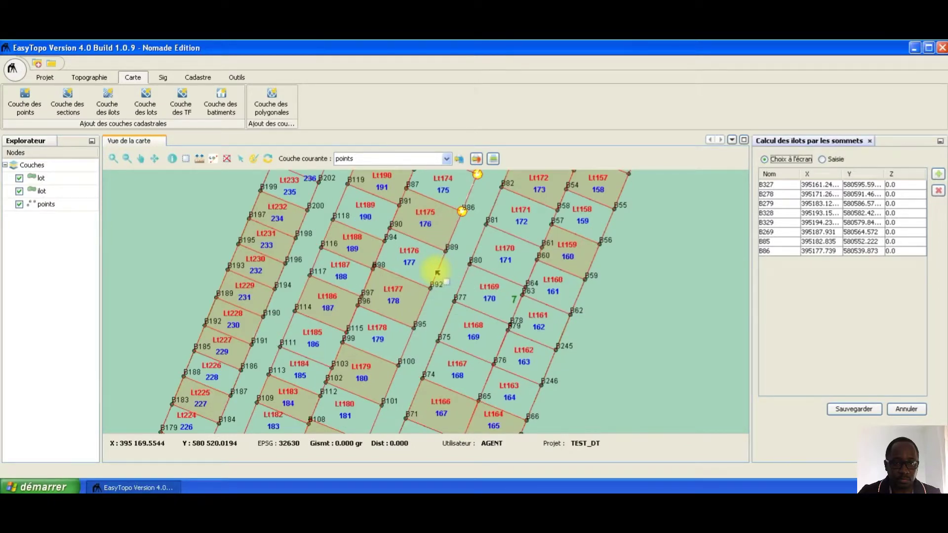
click(437, 272)
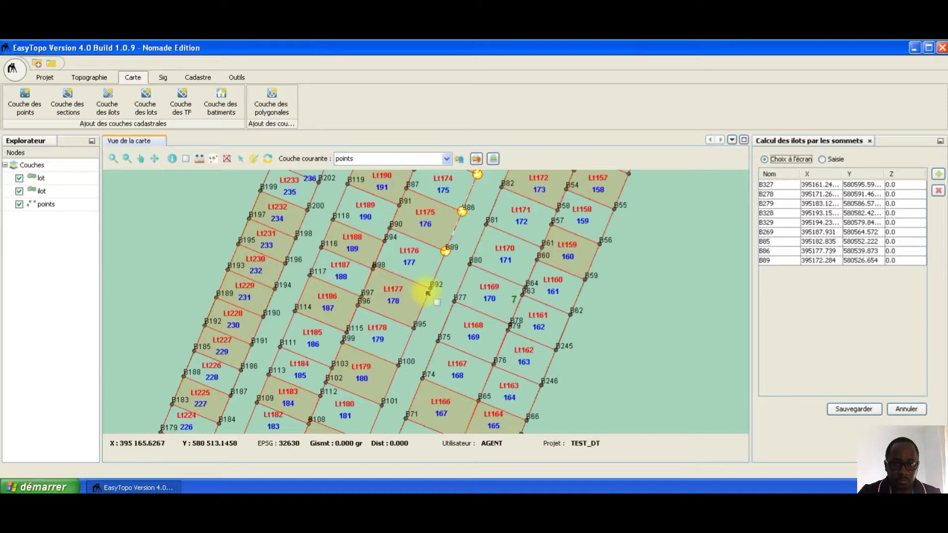
drag(427, 293, 383, 408)
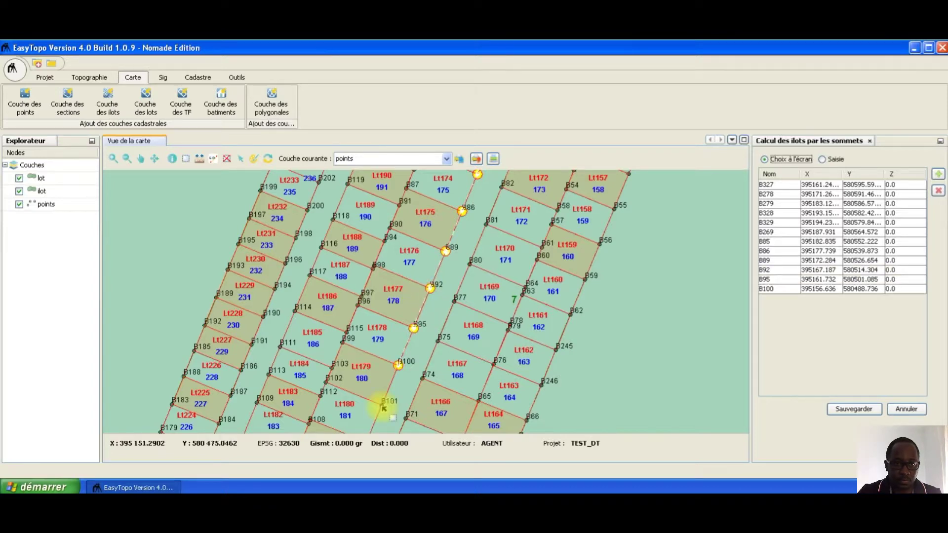
click(383, 406)
Continue the îlot outline around the south end of lot 197 through B105, B106, B270, B271, B272, B273 and B274
drag(326, 321, 357, 257)
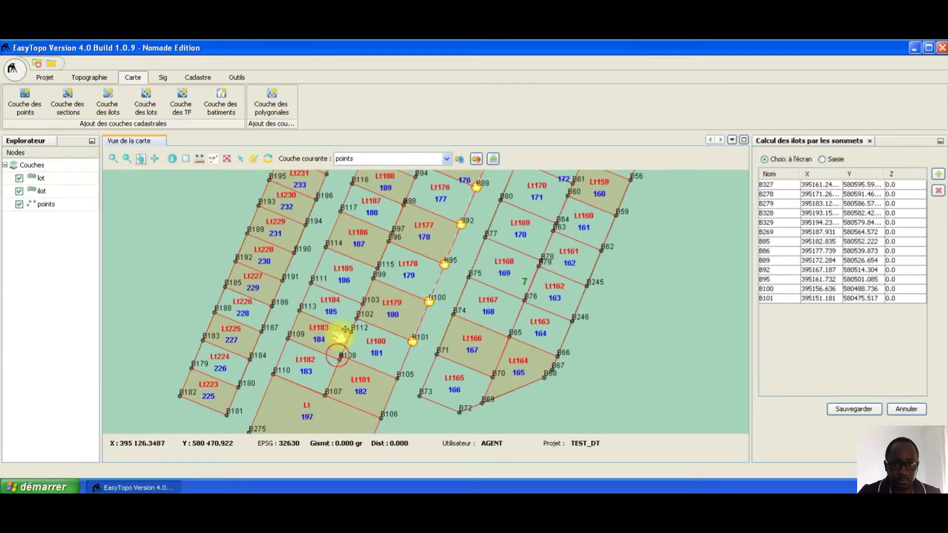
drag(342, 331, 330, 229)
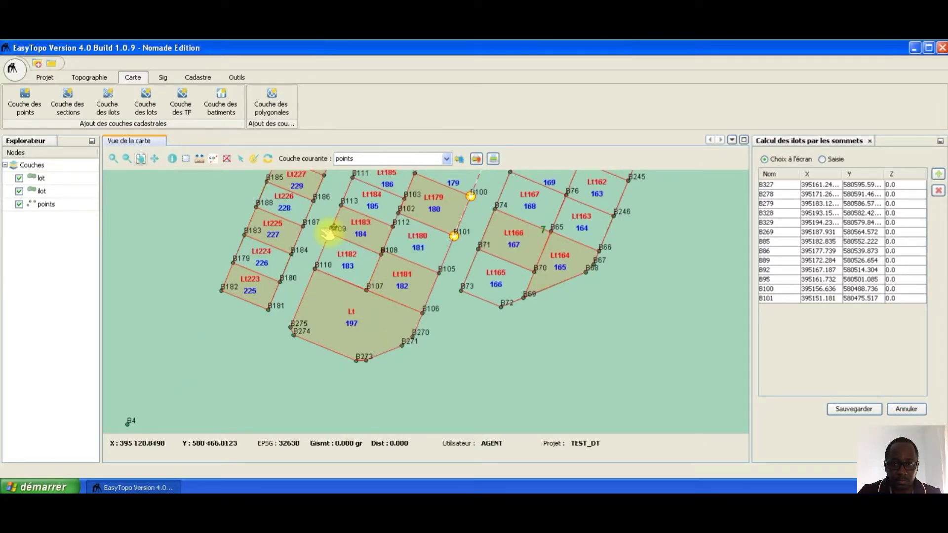
right_click(582, 246)
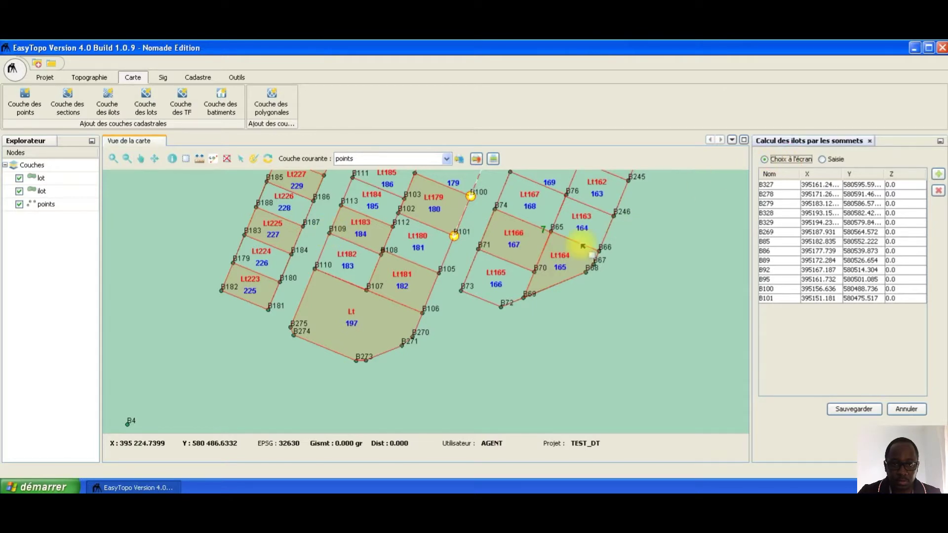
double_click(439, 274)
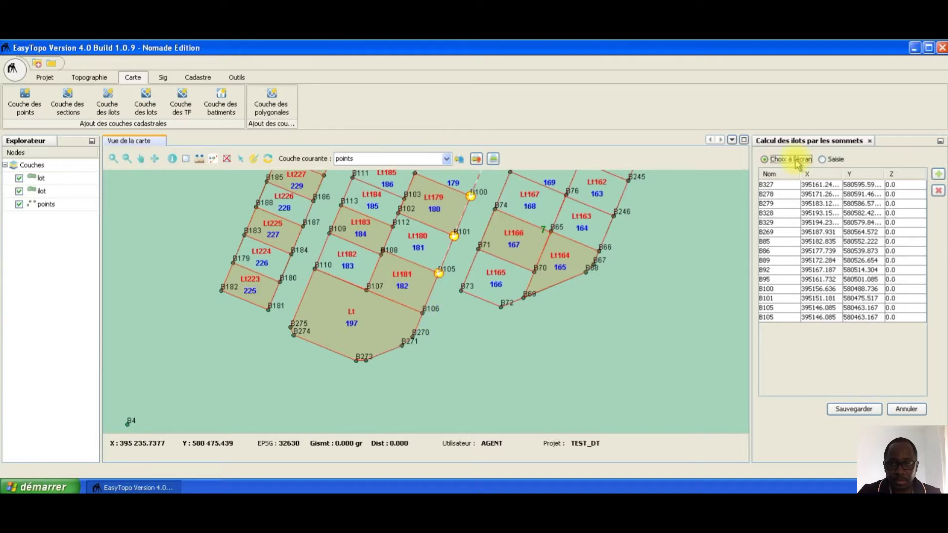
click(423, 313)
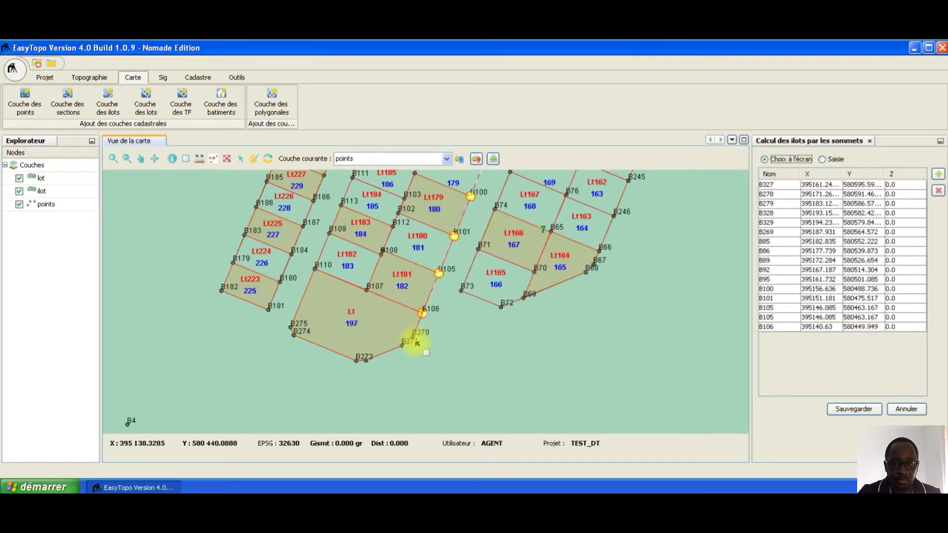
click(410, 340)
click(403, 347)
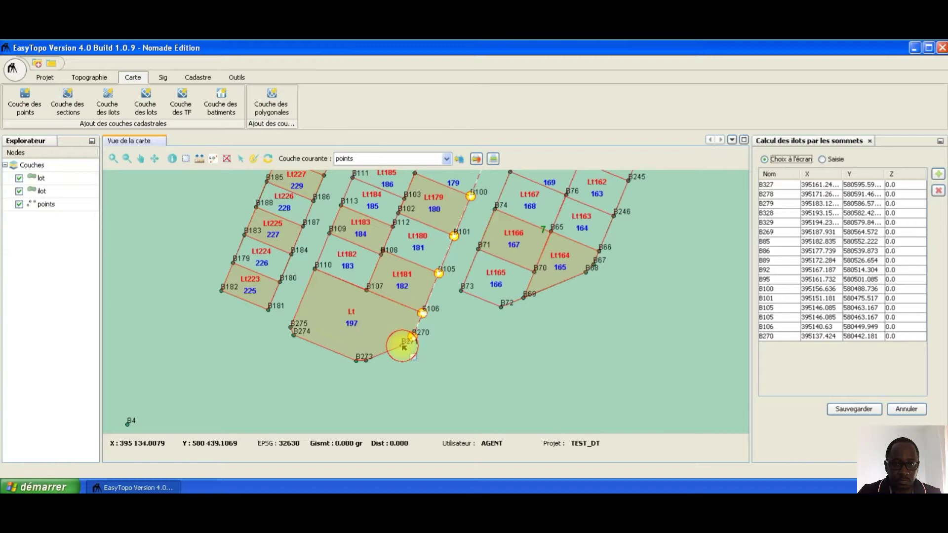
click(356, 364)
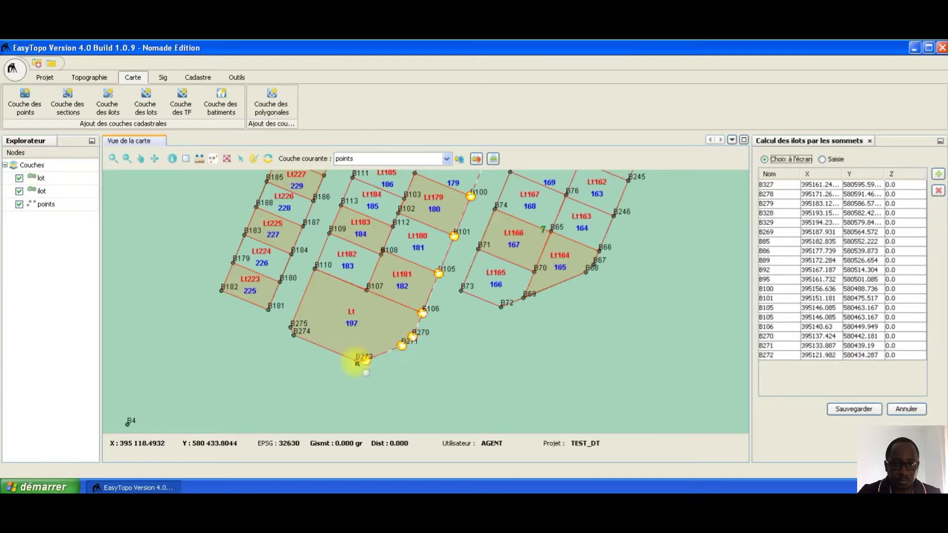
click(291, 328)
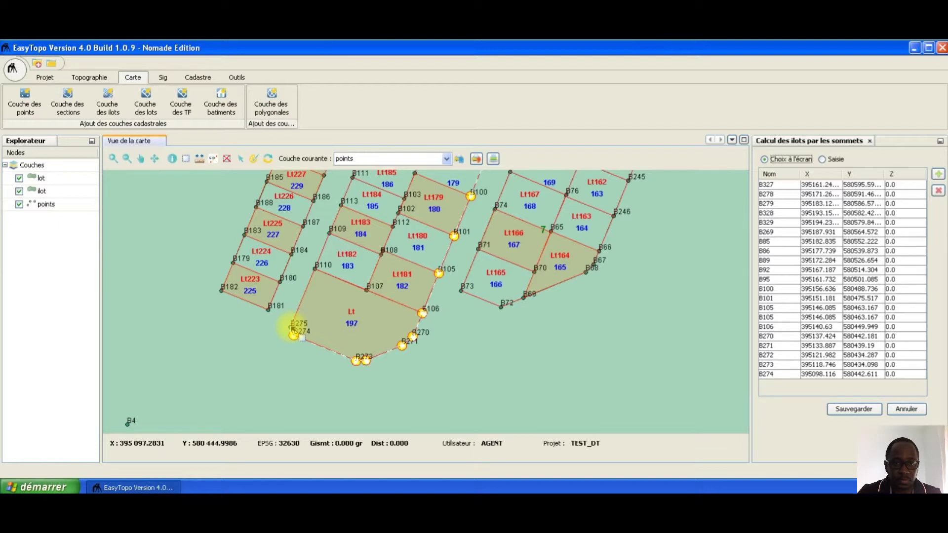
Pick B275, B110, B109, B113, B111, B114, B117, B116, B118, B119, B122, B120, B123 and B323 as the îlot's western vertices
click(291, 326)
click(344, 204)
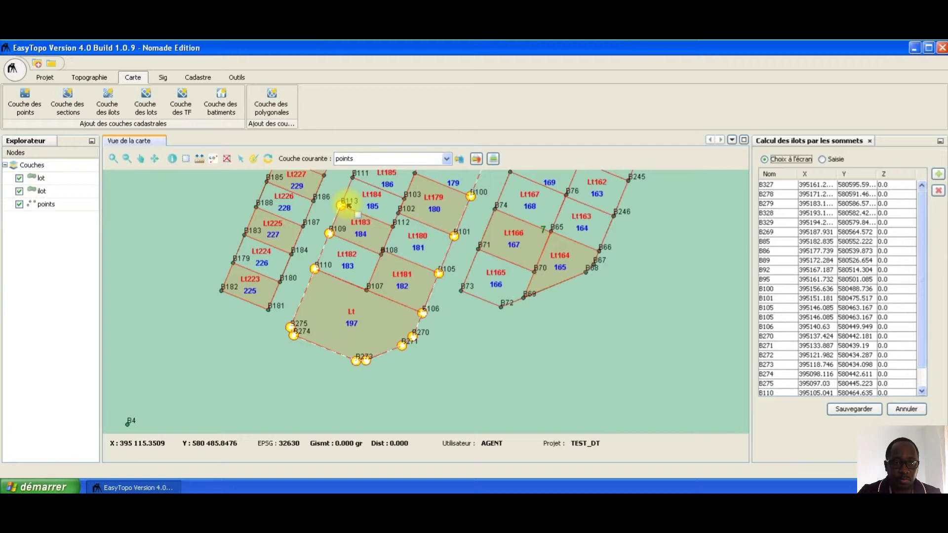
click(800, 159)
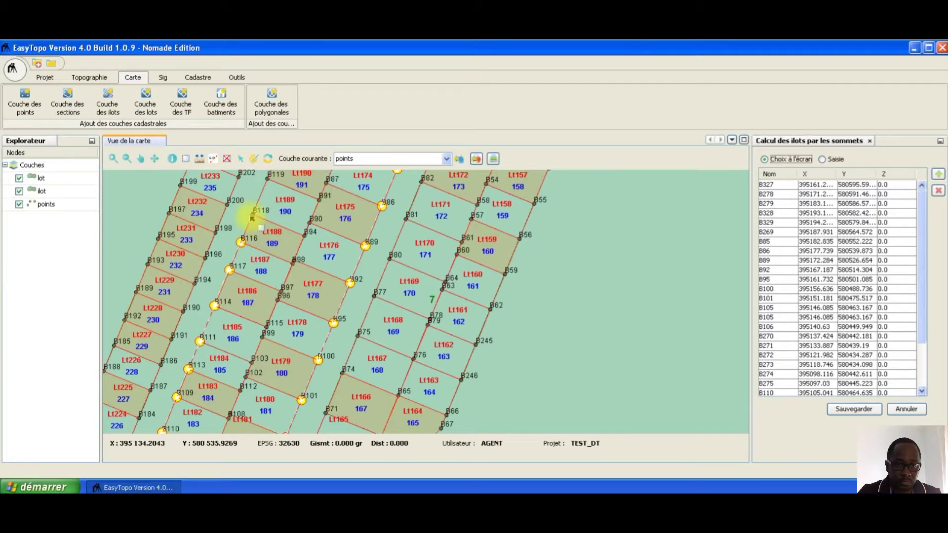
click(253, 216)
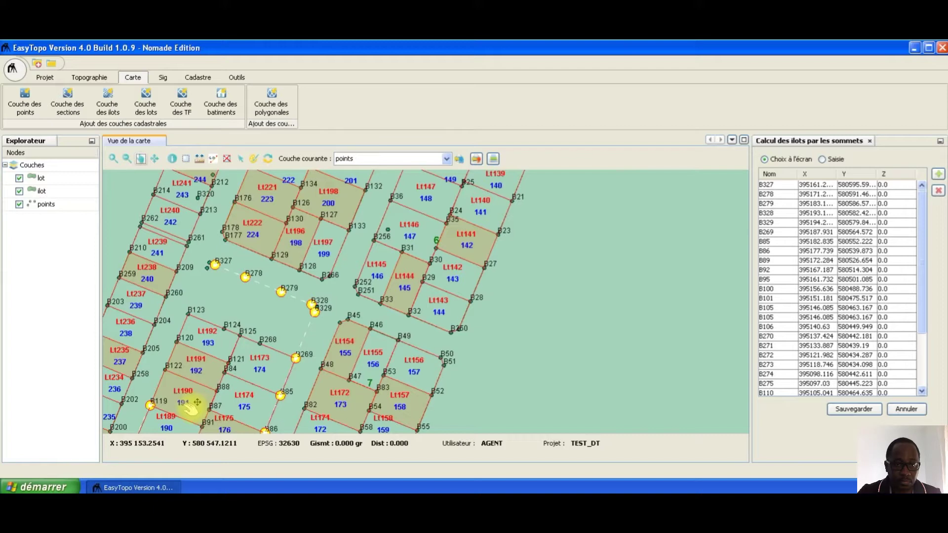
click(208, 267)
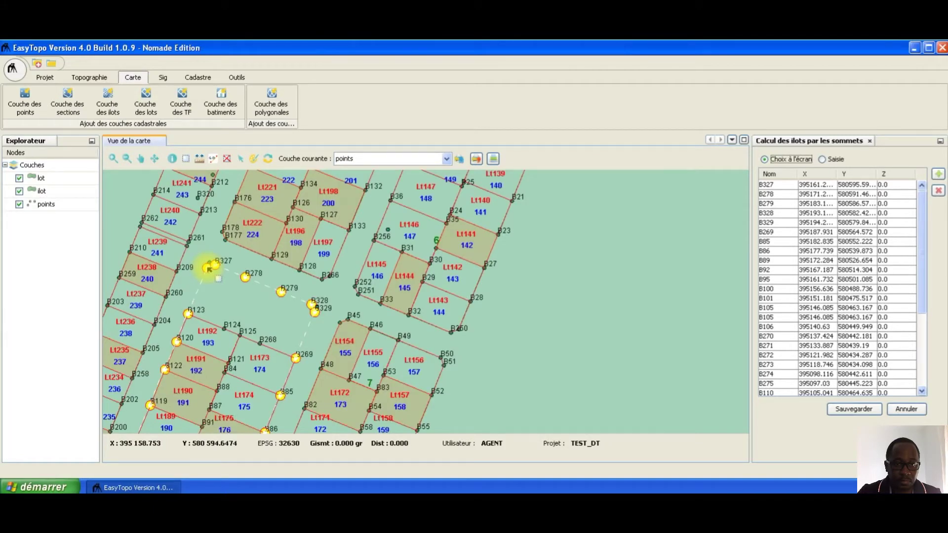
Close the îlot outline on its starting point B327 and save it with the label 8
click(209, 267)
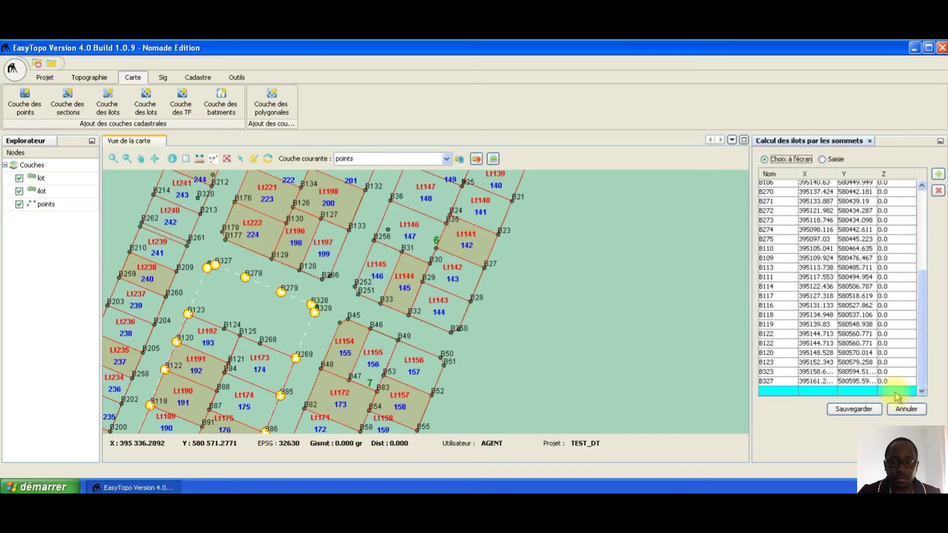
click(854, 409)
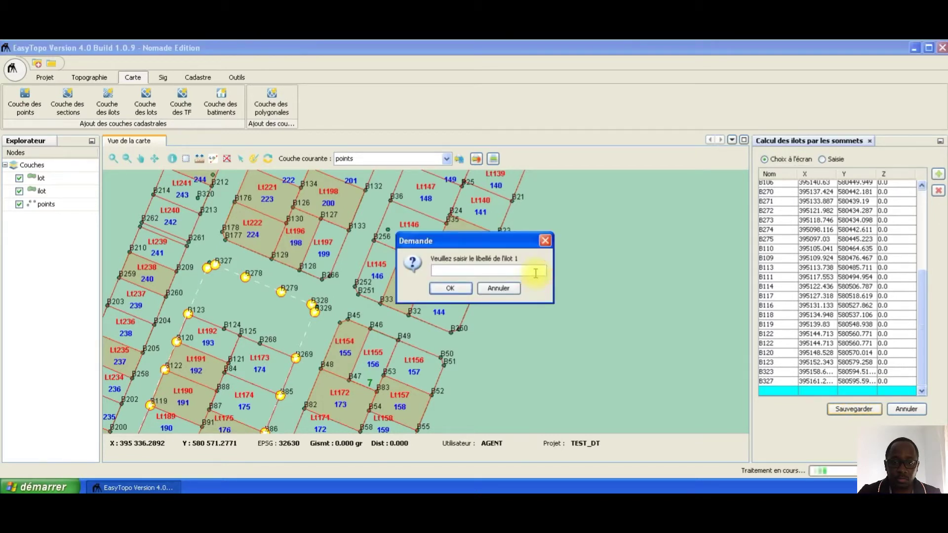
text(8)
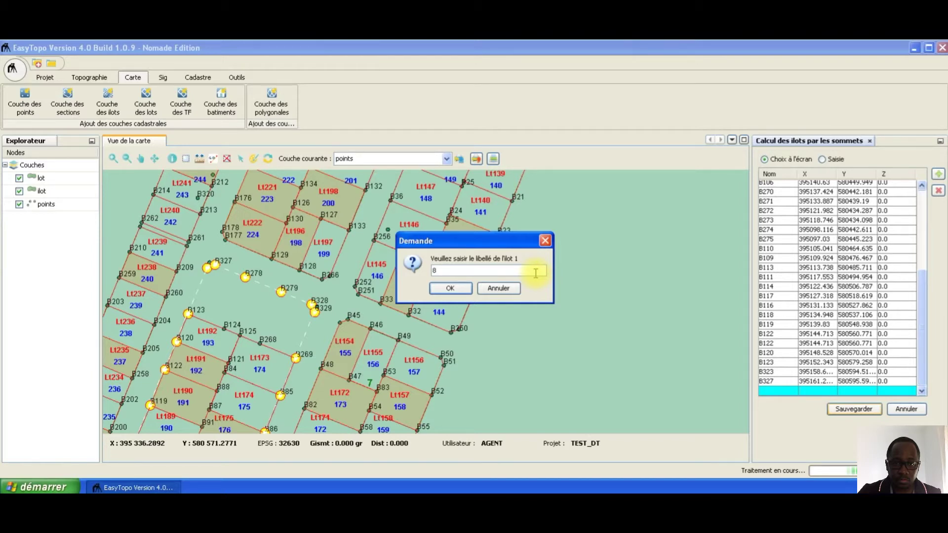
key(Return)
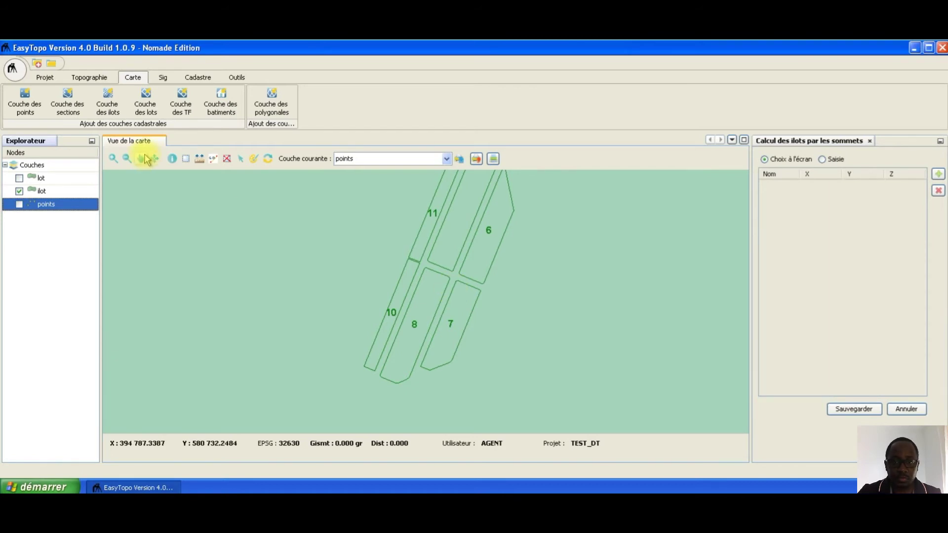
Make ilot the current layer and display the entity information of îlot 8
click(389, 159)
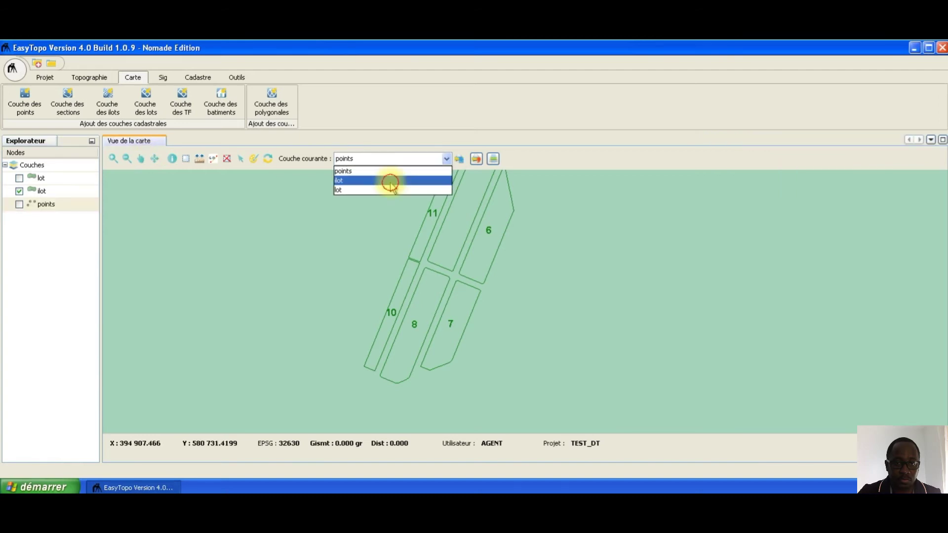
click(390, 187)
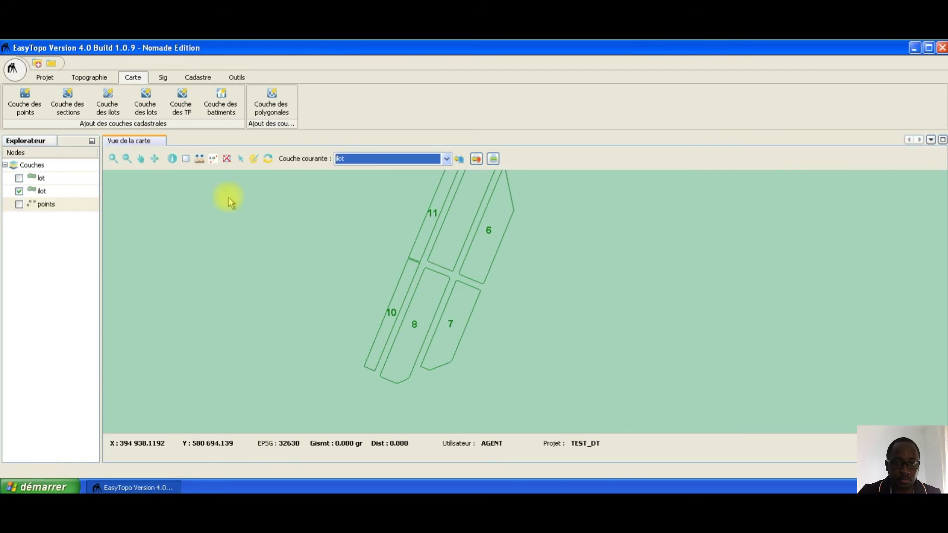
click(172, 159)
click(425, 313)
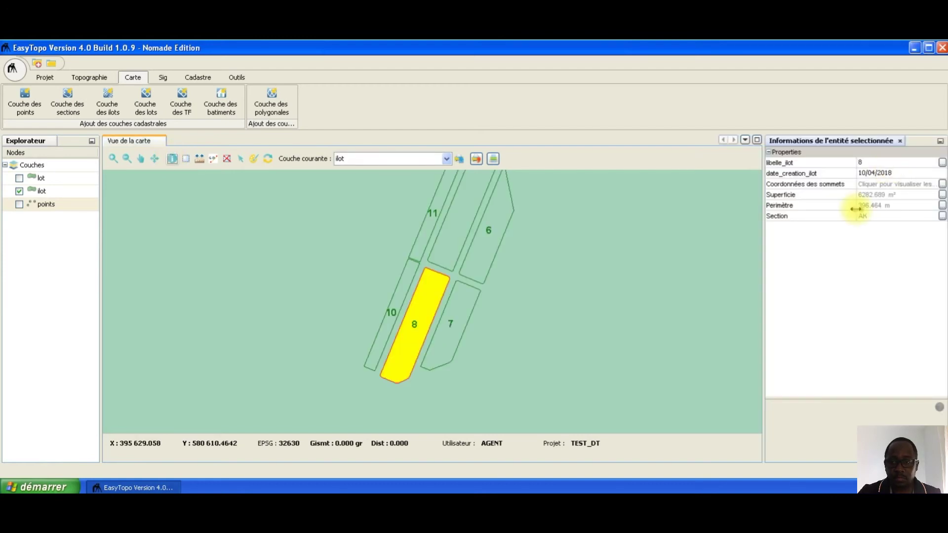